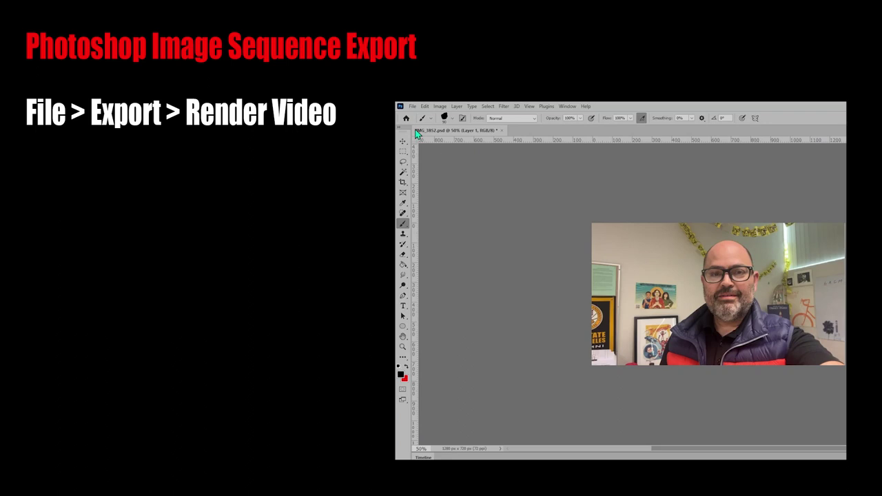
Step: Open the Render Video settings and name the output Frame
click(413, 106)
mouse_move(467, 246)
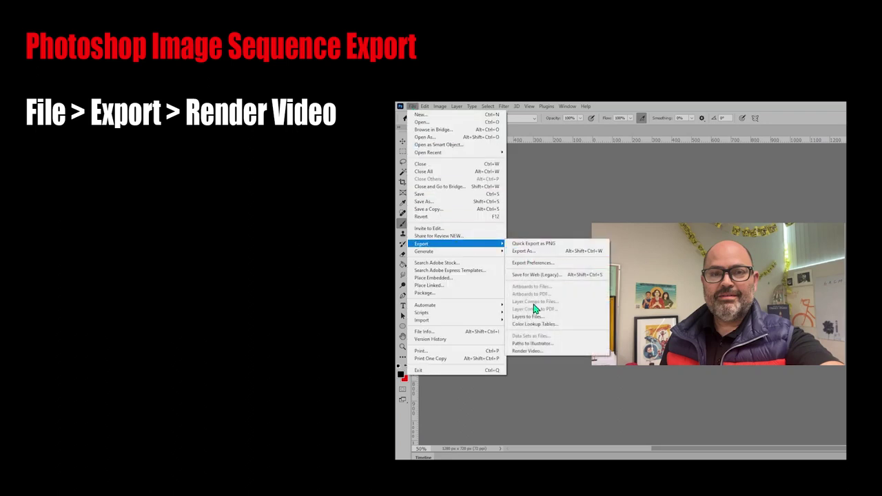
click(538, 352)
drag(519, 334, 653, 196)
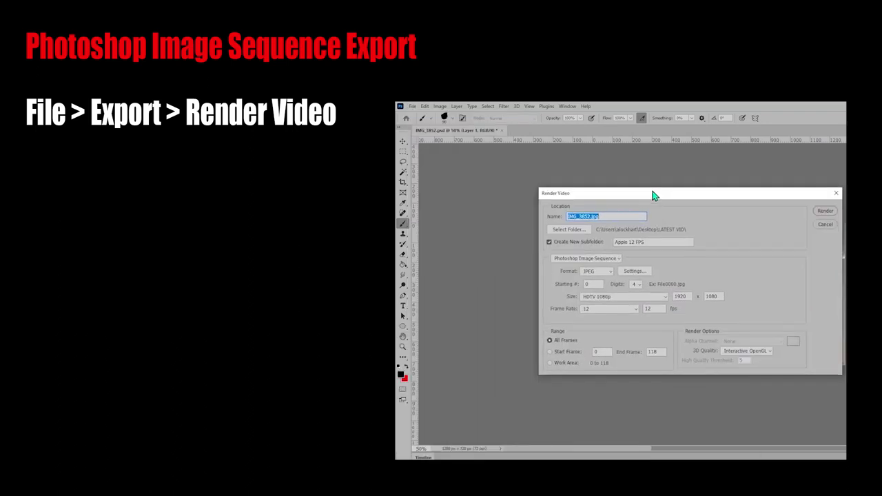
text(Fram)
Step: Render into the LATEST VID folder with a new Glasses 12 FPS subfolder
click(568, 230)
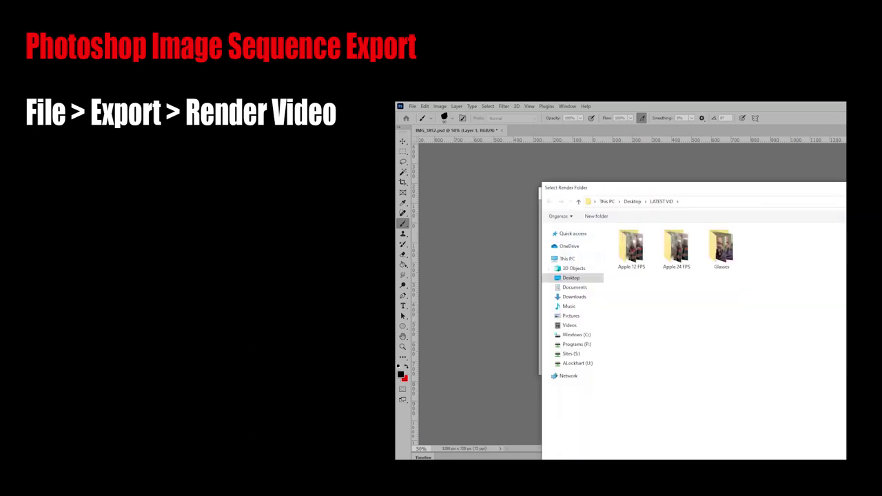
key(Return)
drag(652, 242, 557, 233)
text(Glasses 12 FPS)
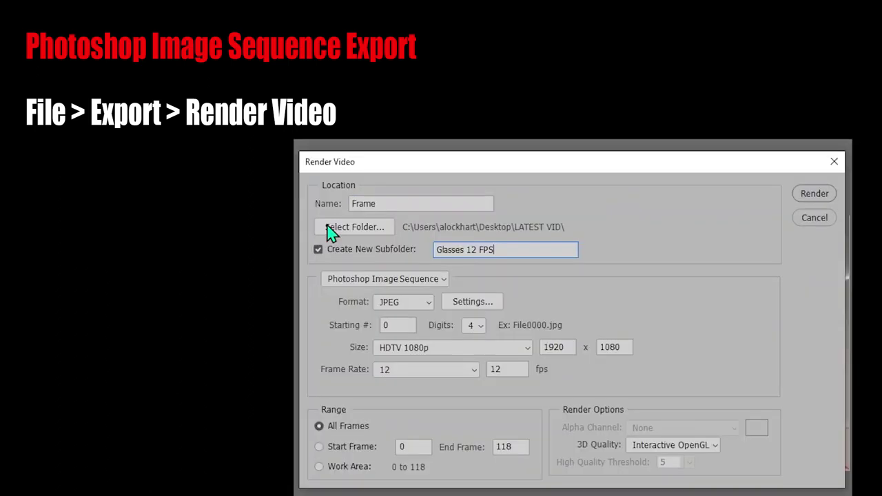
Step: Render a JPEG Photoshop Image Sequence at HDTV 1080p, 12 fps, all frames
click(587, 258)
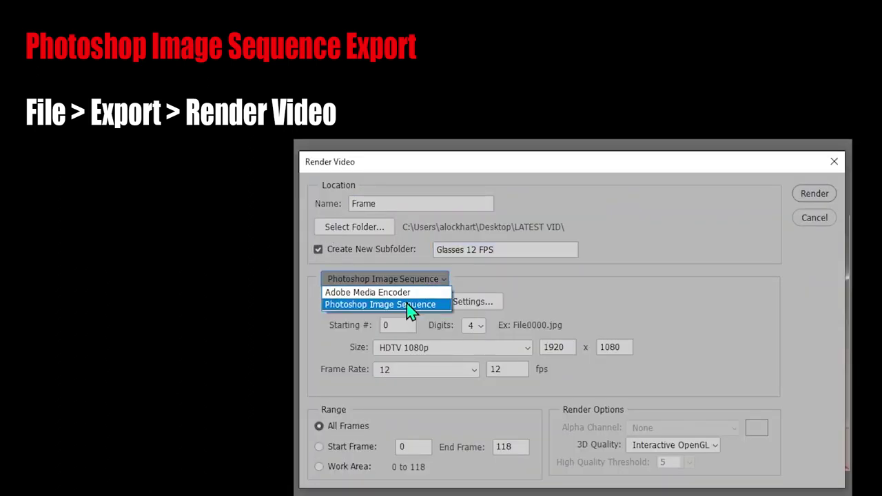
click(411, 310)
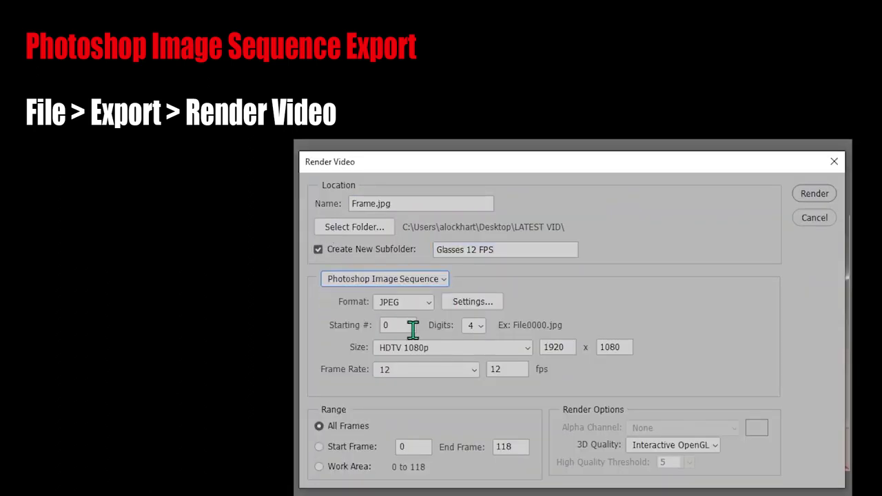
click(404, 348)
key(Escape)
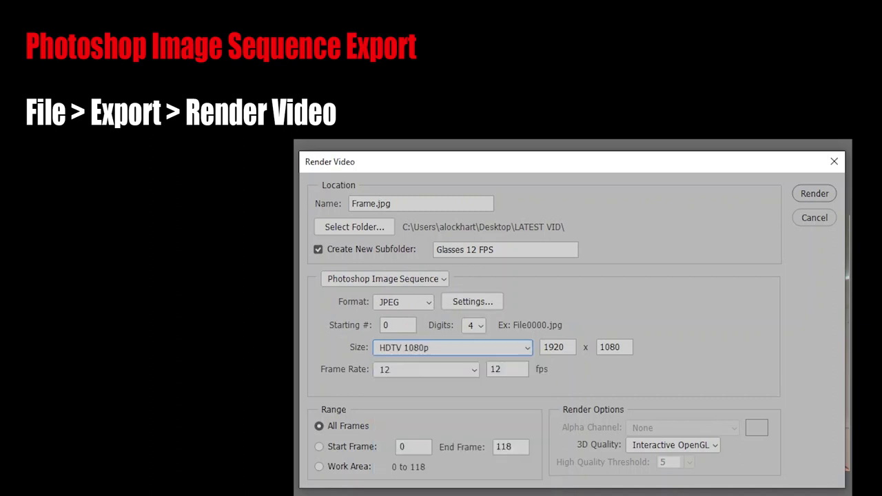
click(433, 373)
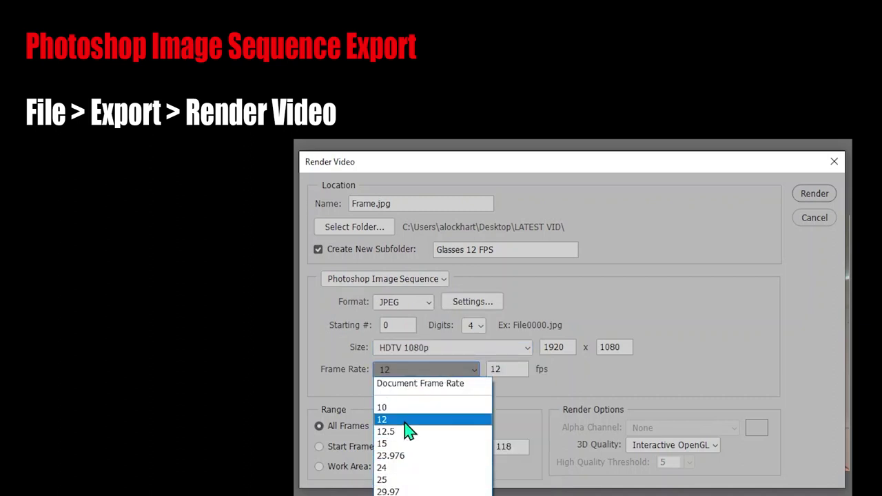
click(405, 419)
click(334, 448)
click(333, 467)
click(347, 429)
click(815, 195)
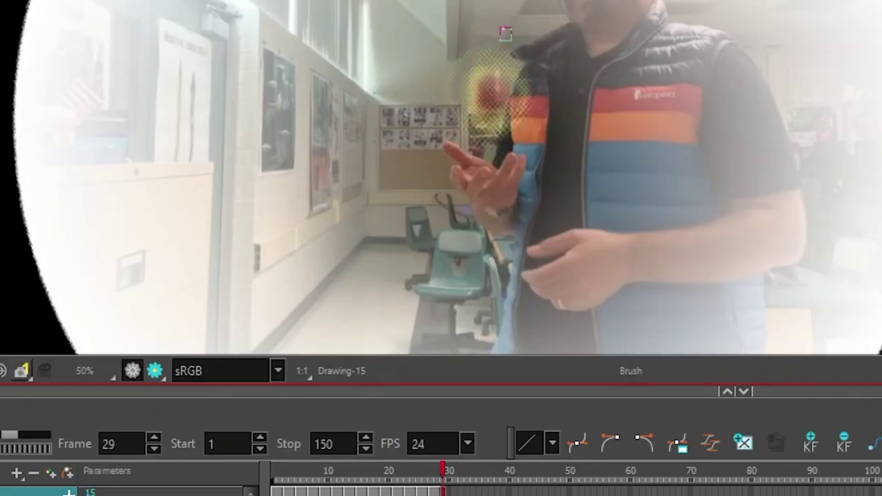
Step: Step through the reference footage frames, then return to frame 36
key(period)
key(period)
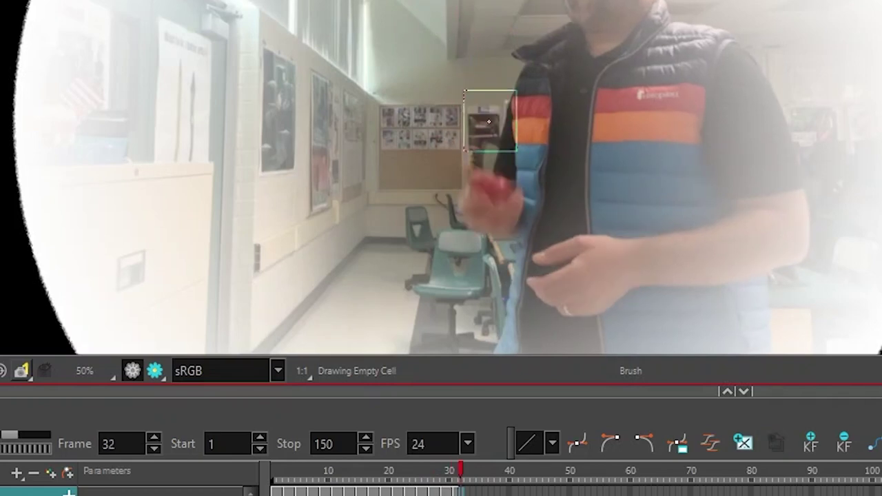
key(period)
key(period)
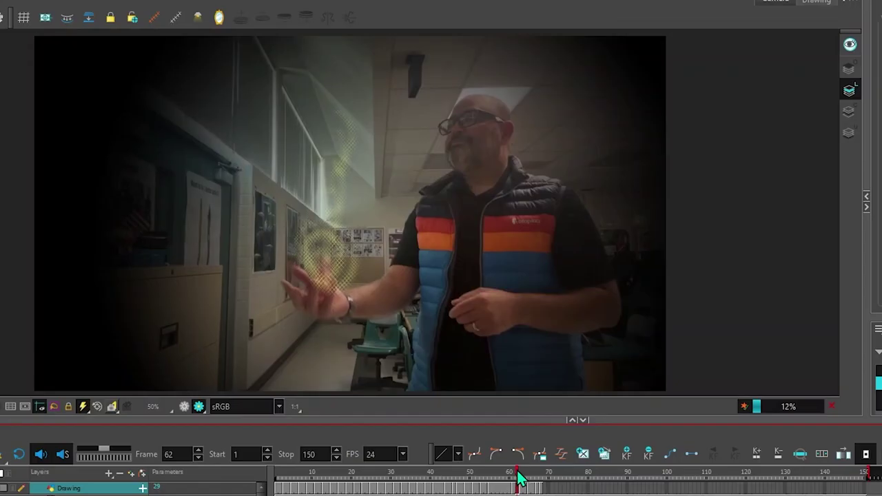
drag(644, 482, 613, 482)
drag(497, 479, 348, 489)
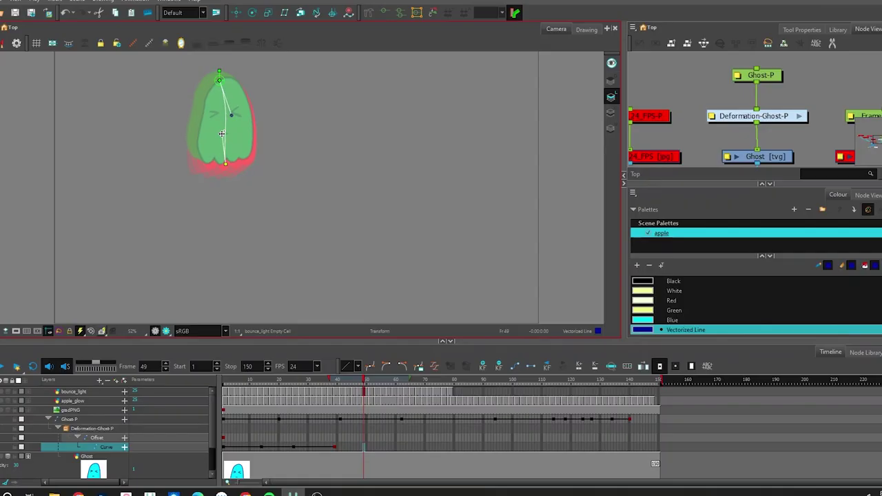
Step: Straighten the ghost's Curve deformer at frame 62, adding a new keyframe
click(222, 133)
drag(364, 380, 402, 392)
drag(218, 135, 217, 124)
scroll(217, 124, up, 2)
drag(361, 404, 455, 429)
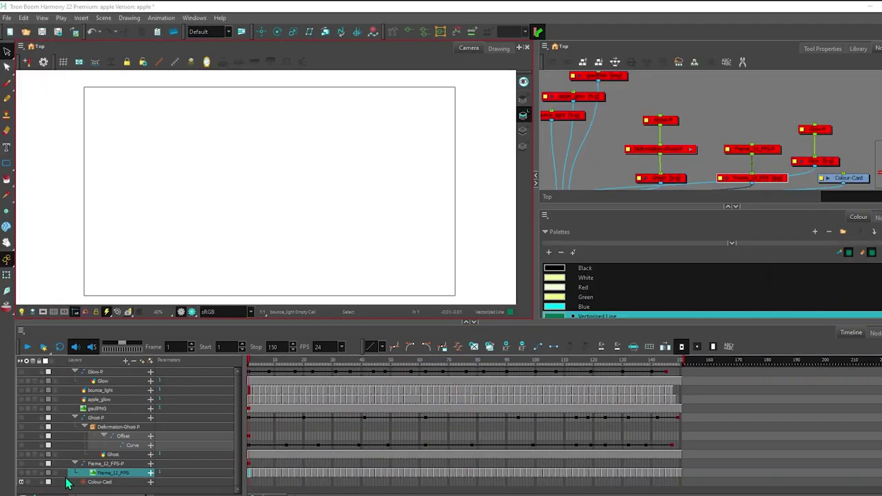
Step: Turn on the Frame_12_FPS layer and check its footage from frame 31 to 109
click(22, 474)
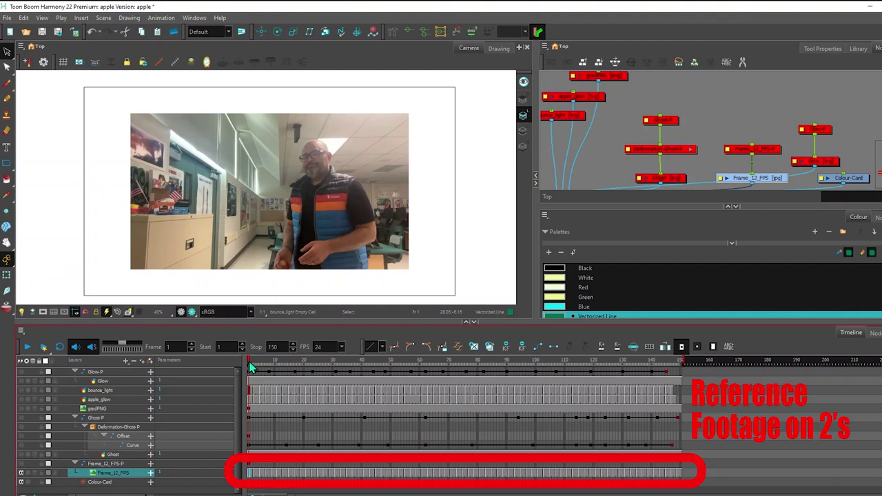
drag(248, 360, 538, 370)
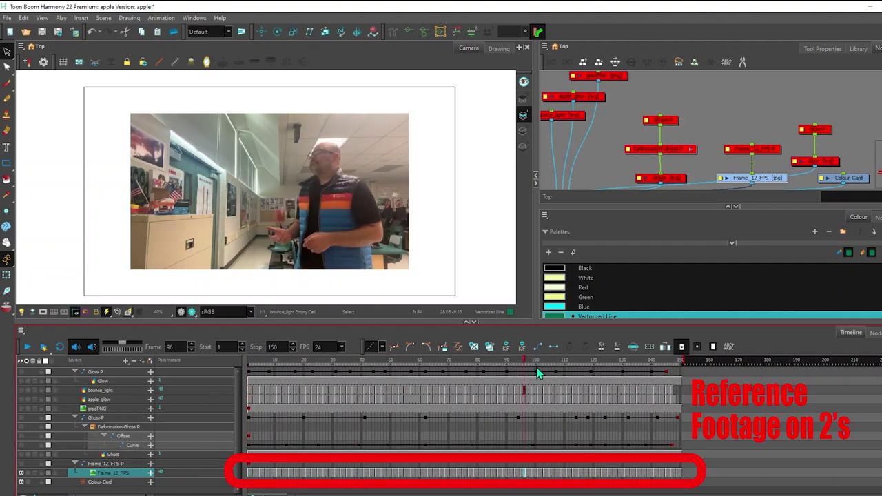
click(342, 476)
click(384, 474)
click(427, 475)
click(503, 470)
click(562, 473)
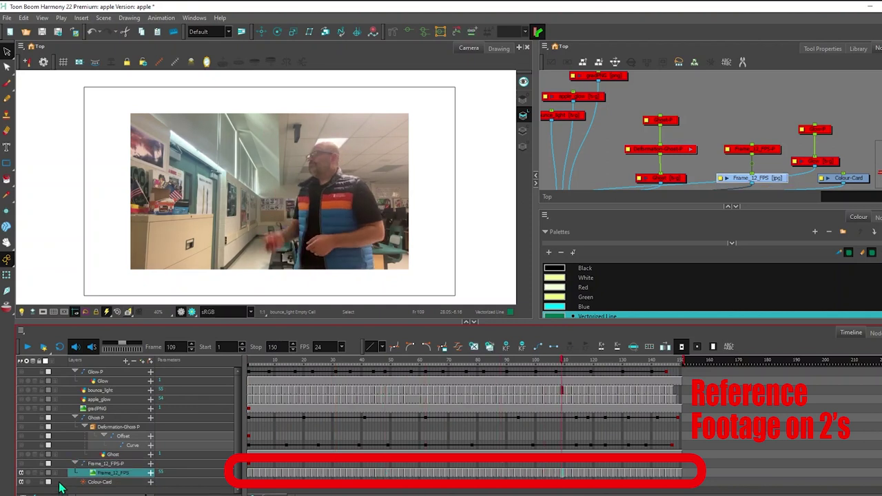
Step: Enable Frame_12_FPS-P, Ghost and Ghost-P, hide the footage, and play the ghost's motion
click(20, 464)
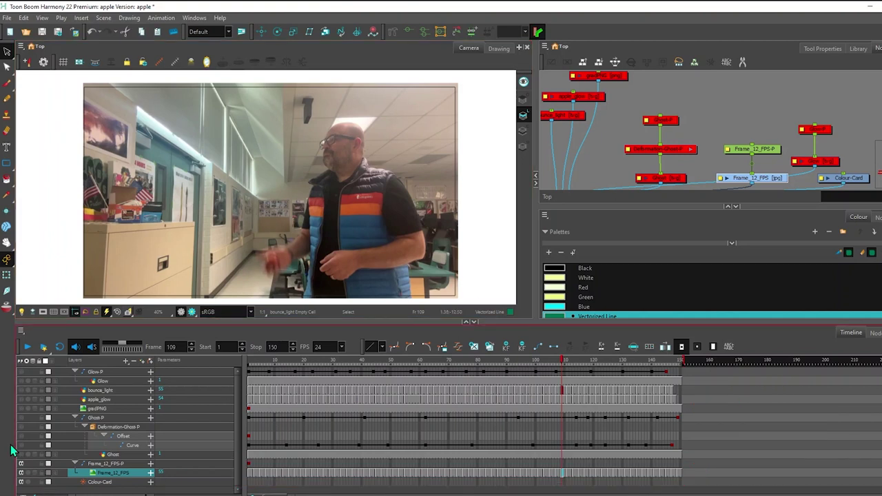
click(22, 455)
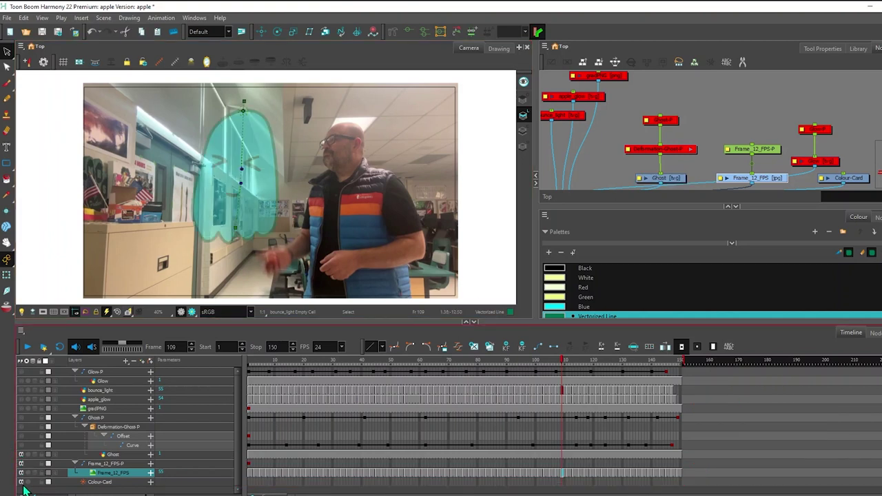
click(21, 474)
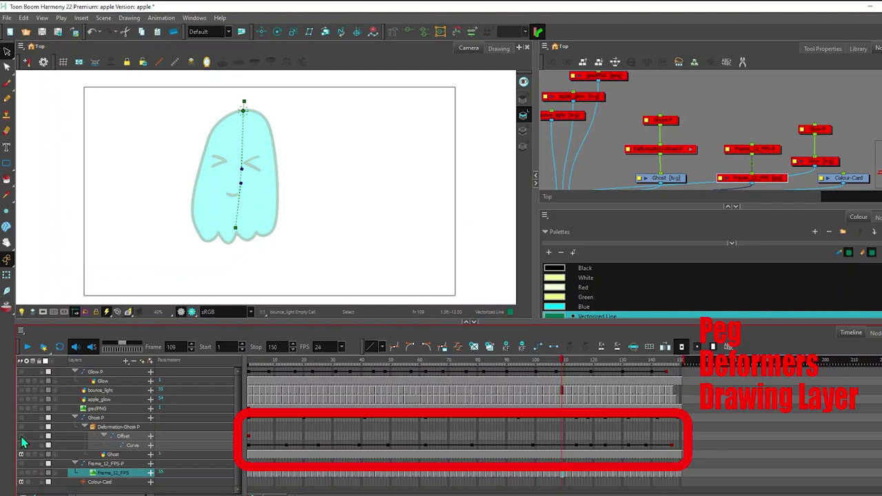
click(22, 437)
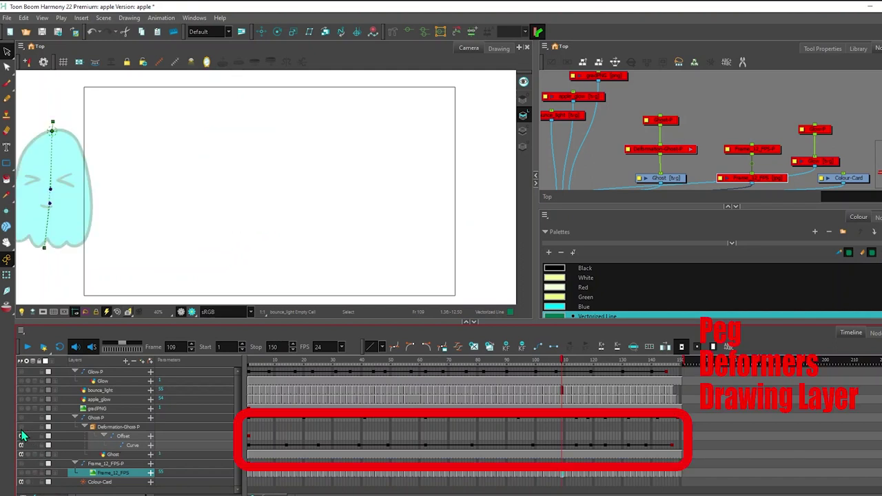
click(20, 418)
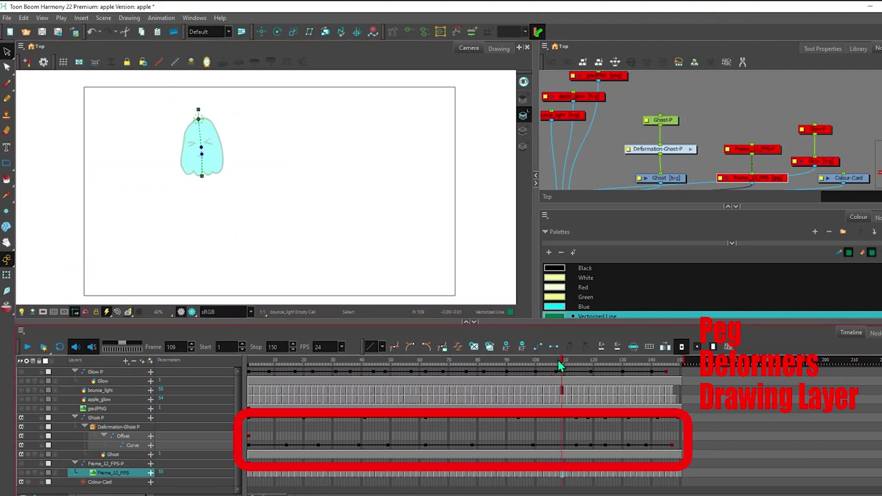
drag(560, 365, 376, 361)
drag(382, 404, 504, 419)
Step: Turn off the ghost rig, enable apple_glow and play it to frame 85
drag(22, 418, 21, 454)
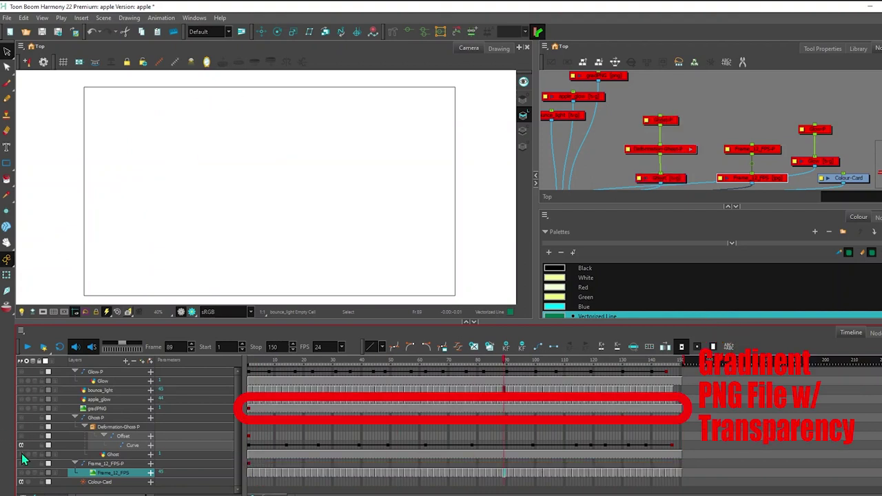
click(22, 409)
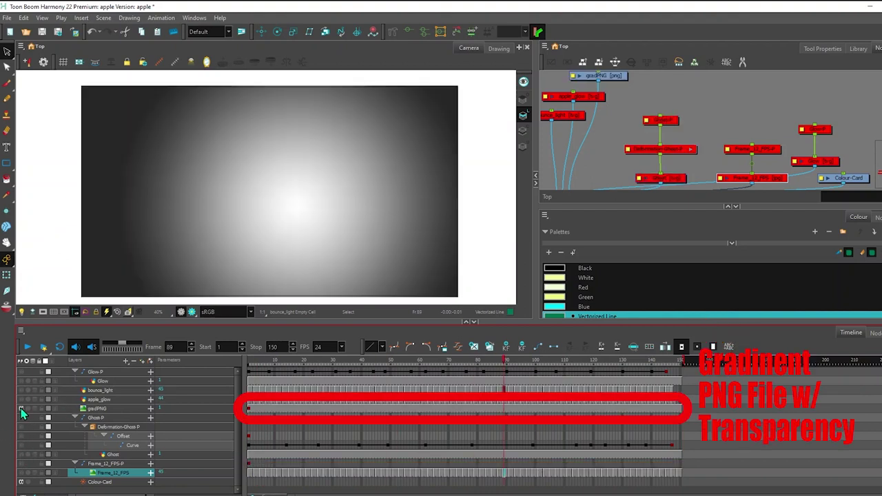
click(22, 408)
click(21, 400)
click(260, 402)
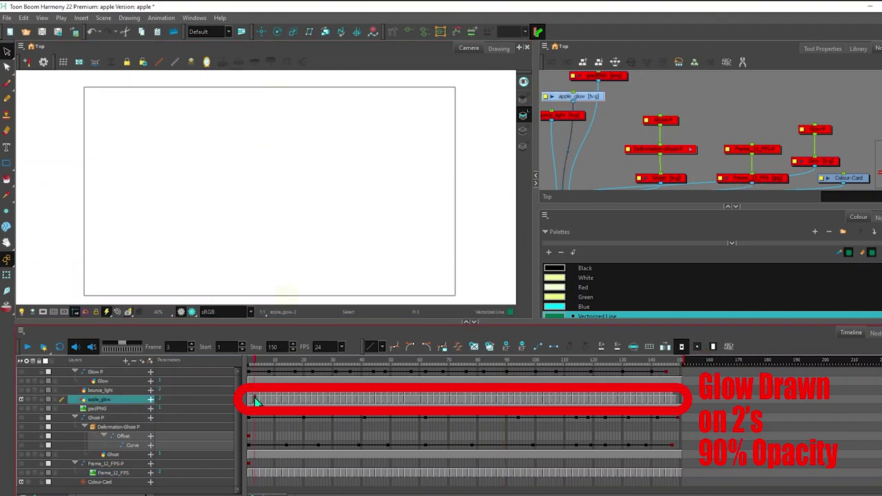
drag(255, 361, 353, 399)
Step: Turn on the live footage and its peg, and preview the glow over it
click(22, 473)
click(22, 464)
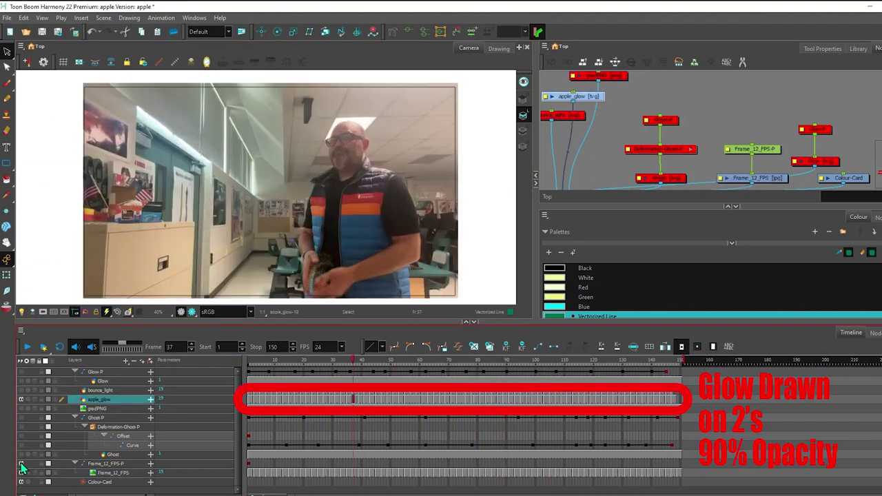
scroll(316, 255, up, 7)
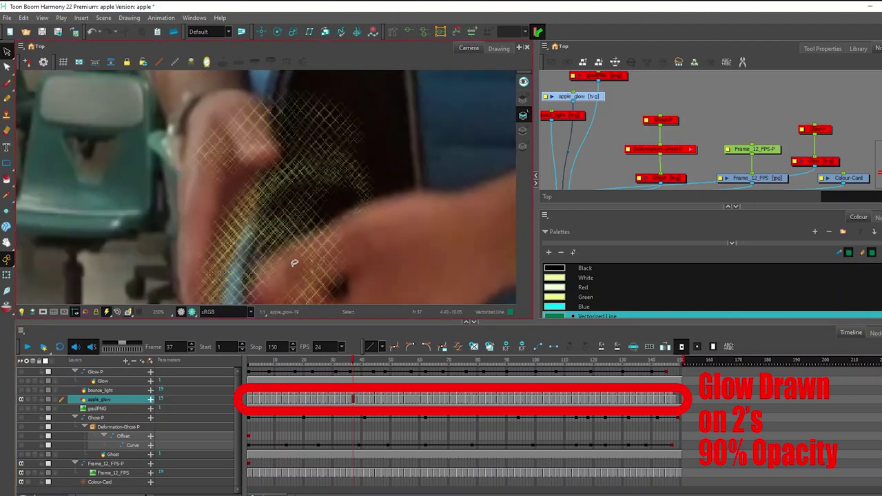
scroll(294, 263, down, 3)
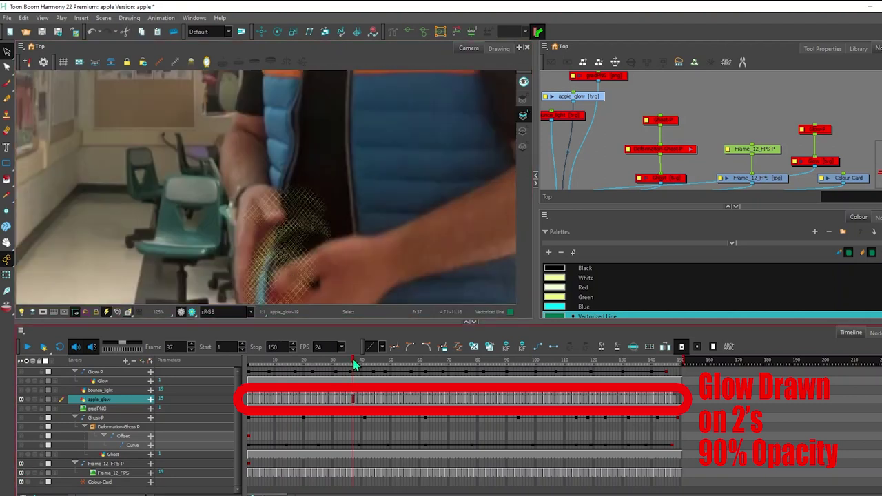
mouse_move(353, 360)
mouse_down()
mouse_move(367, 360)
mouse_move(328, 351)
mouse_move(345, 351)
mouse_up()
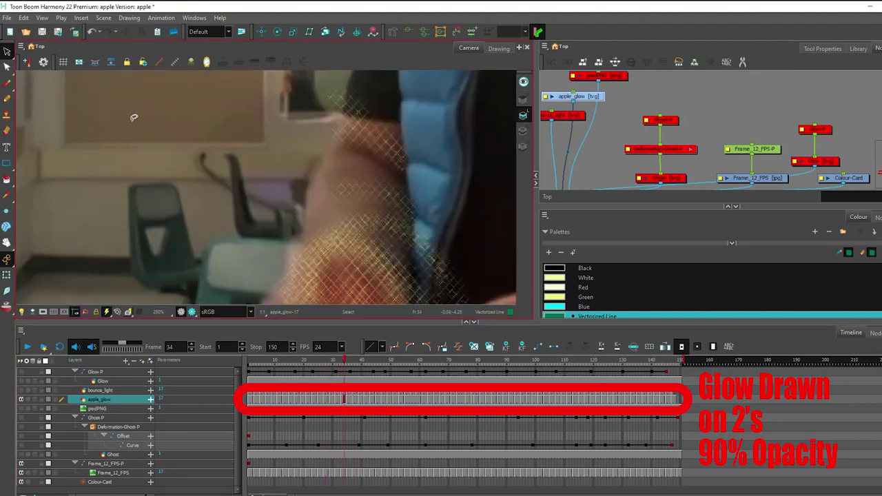
scroll(144, 127, down, 4)
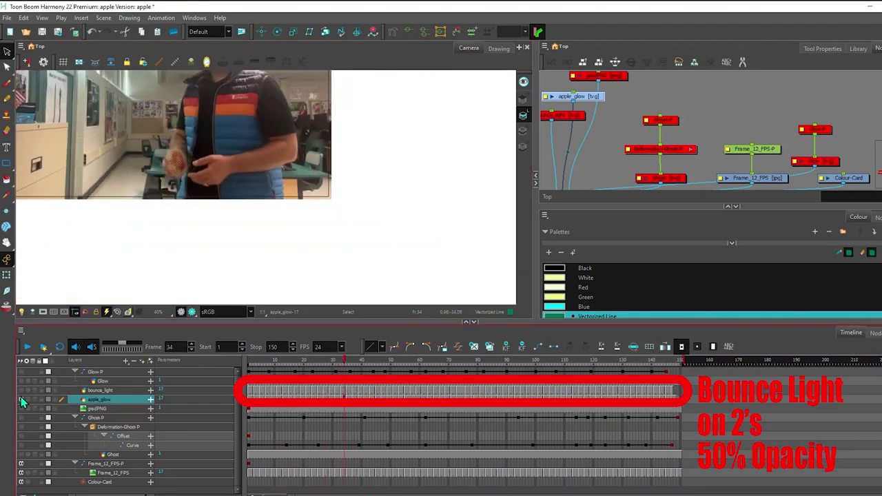
Step: Hide apple_glow, show bounce_light, and preview the bounce light across frames
click(21, 398)
click(21, 399)
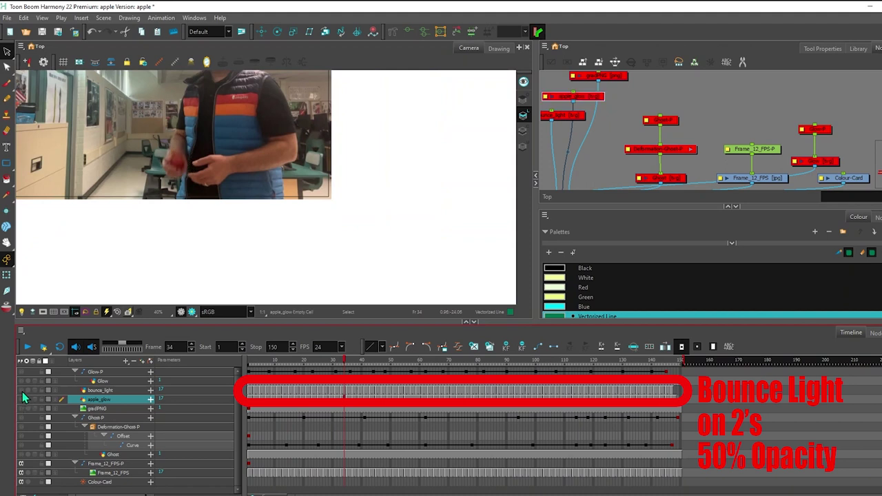
click(21, 390)
scroll(205, 103, up, 2)
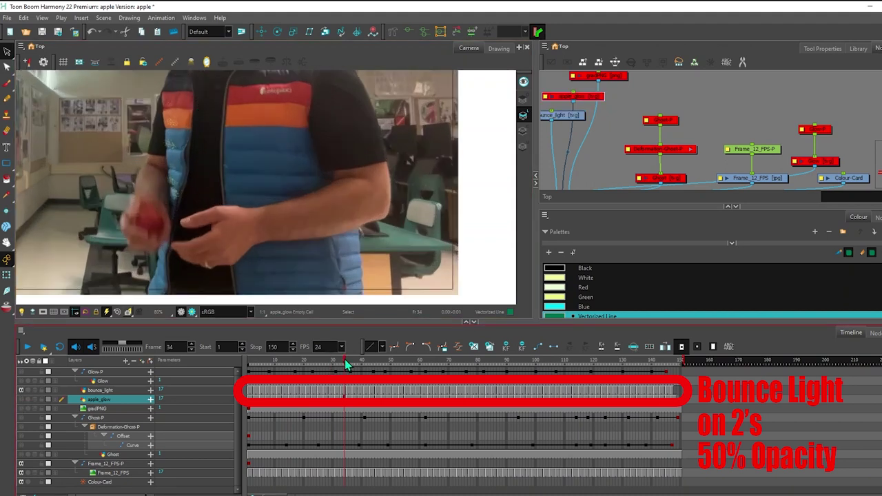
drag(347, 366, 325, 330)
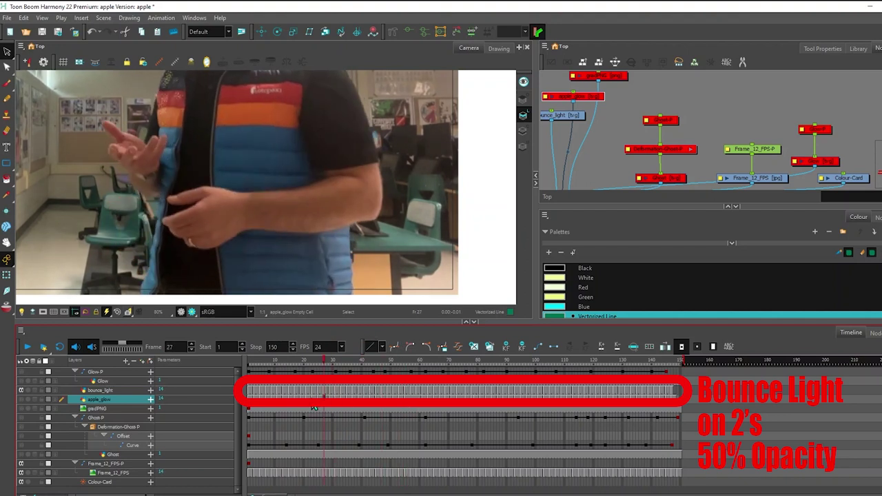
Step: Swap bounce_light for the Glow layer and hide Colour-Card and the footage layers
click(20, 389)
click(23, 382)
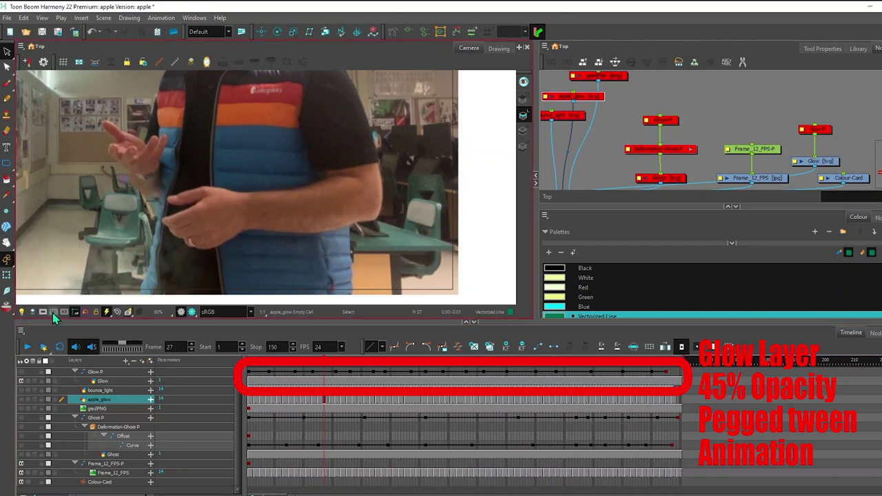
click(21, 482)
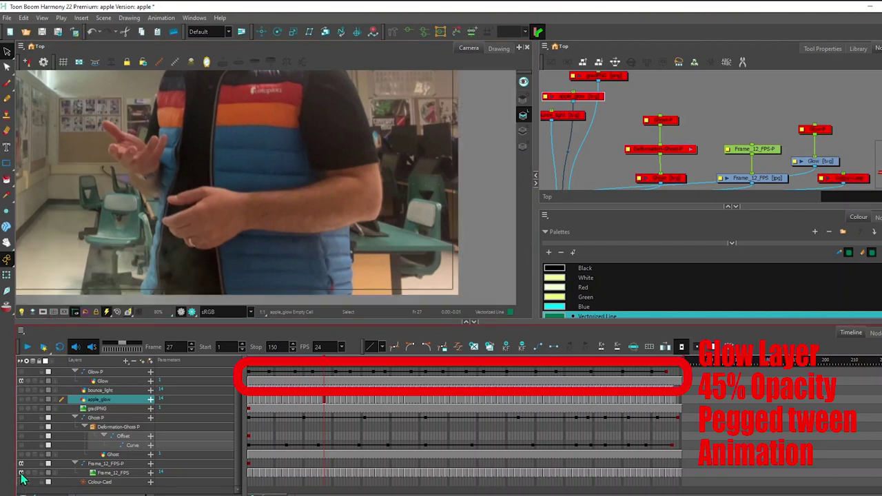
click(21, 473)
click(21, 463)
scroll(123, 246, down, 1)
scroll(123, 247, down, 4)
scroll(117, 251, up, 7)
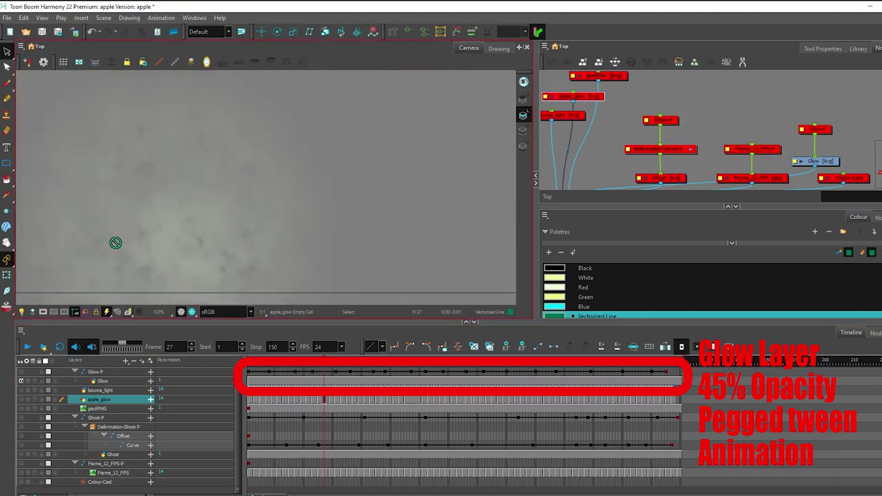
scroll(116, 242, down, 4)
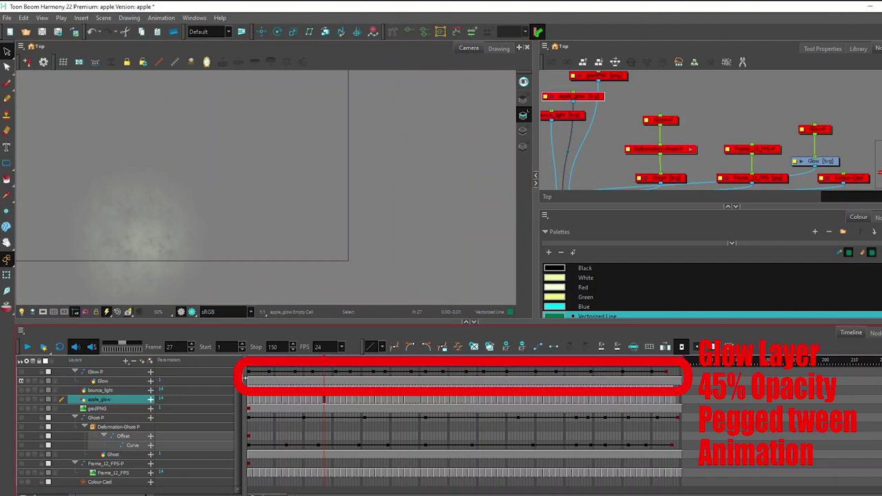
Step: Enable the Glow-P peg, preview its tween, then restore Colour-Card, footage and its peg
click(262, 383)
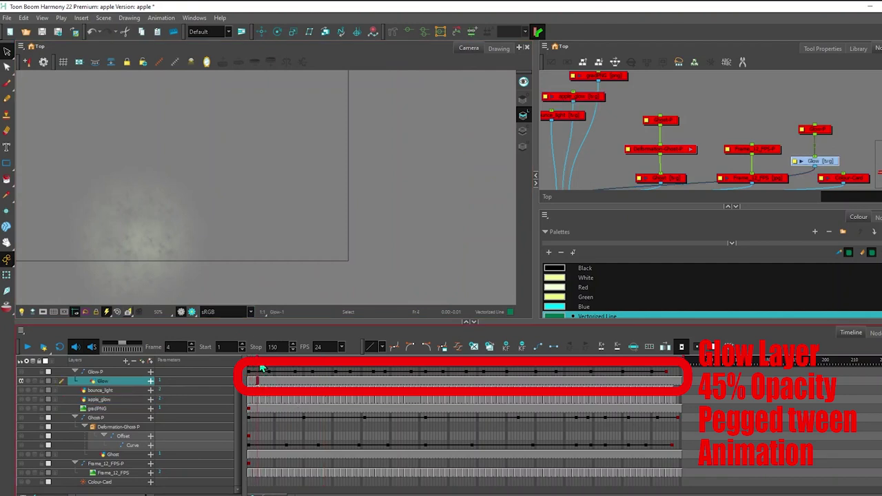
click(251, 373)
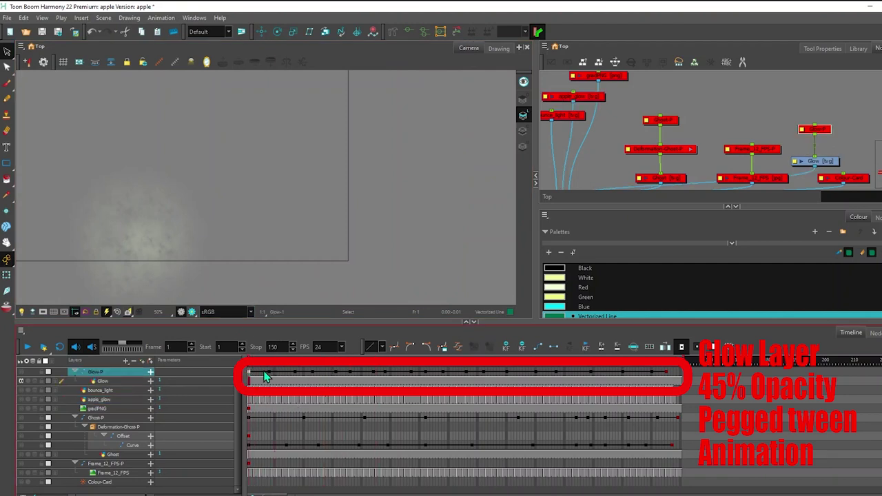
click(22, 373)
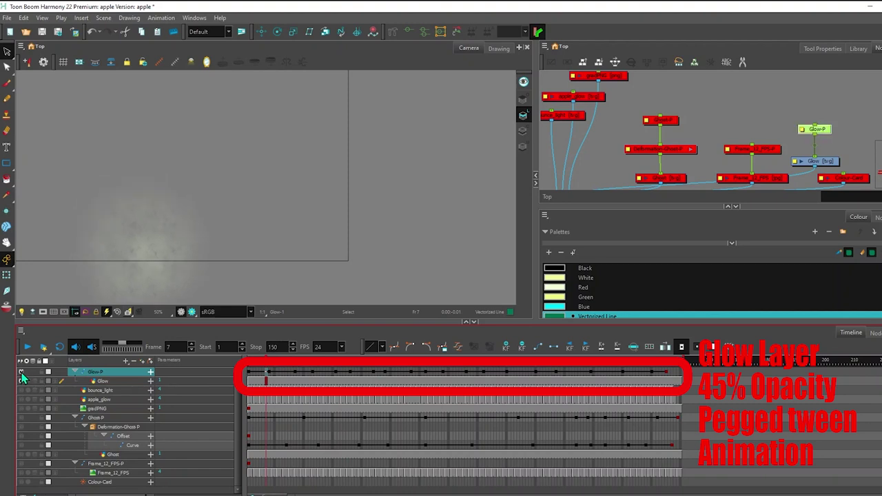
drag(268, 370, 504, 353)
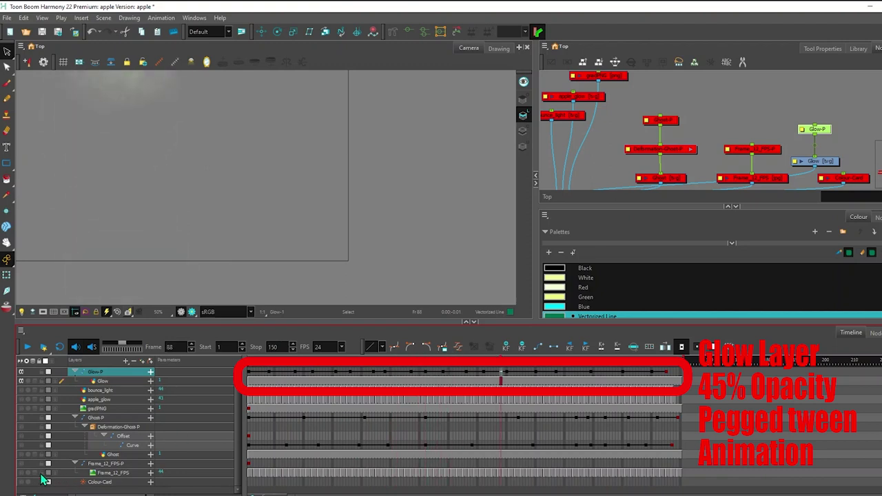
click(21, 481)
click(21, 473)
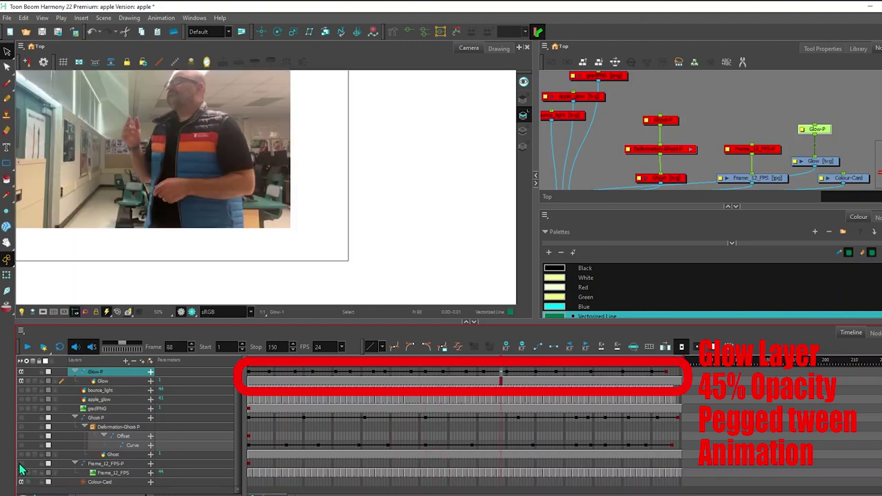
click(21, 464)
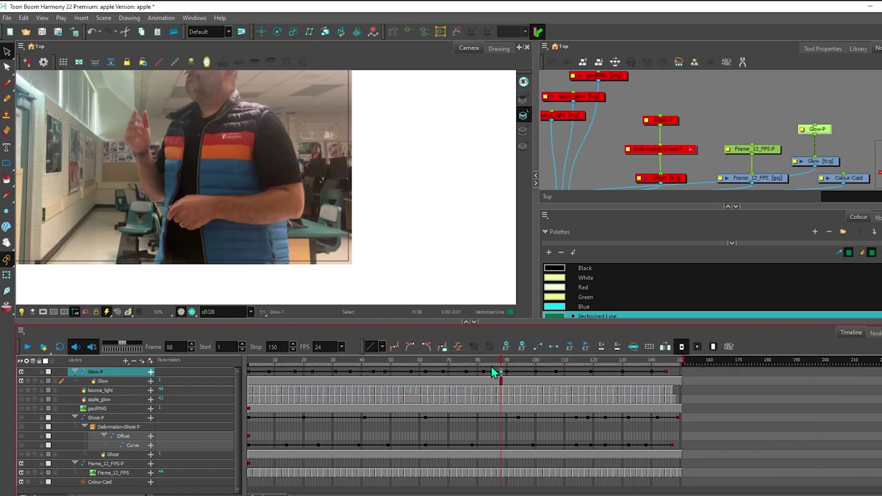
Step: At frame 11, enable Ghost, Curve, Offset, Deformation-Ghost-P, gradPNG, apple_glow and bounce_light
drag(496, 370, 274, 381)
click(20, 455)
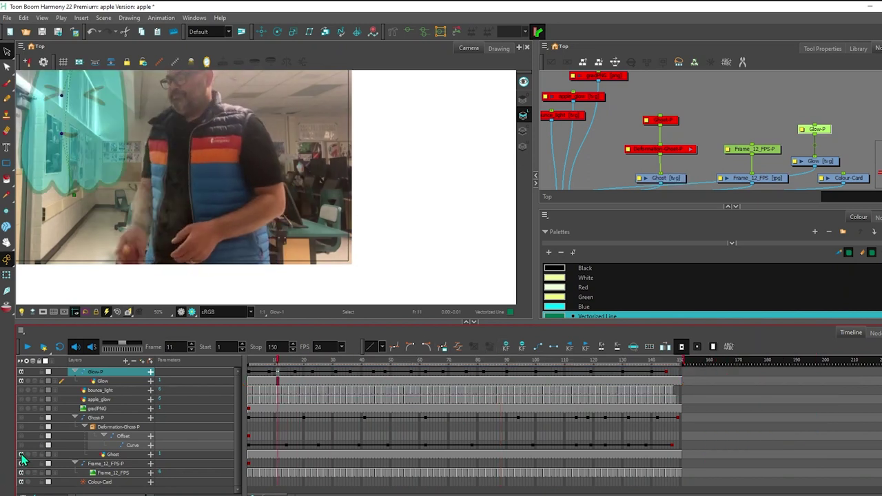
click(20, 446)
click(20, 437)
click(21, 428)
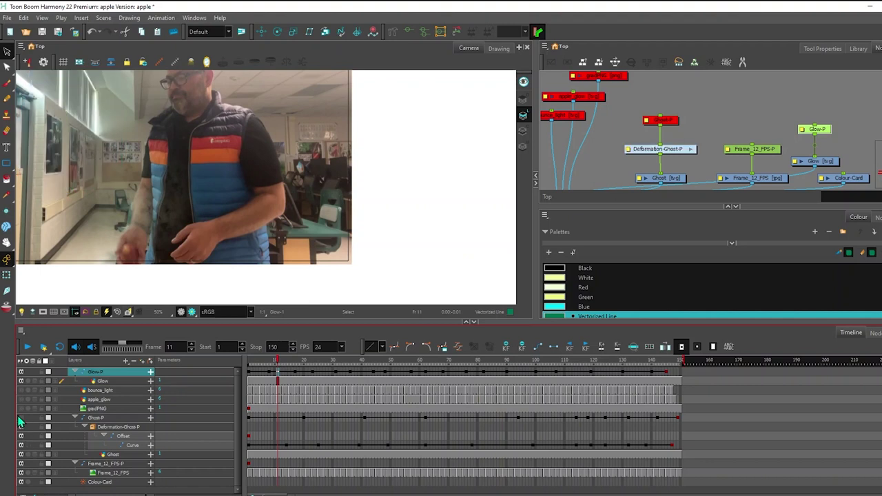
click(21, 408)
click(20, 399)
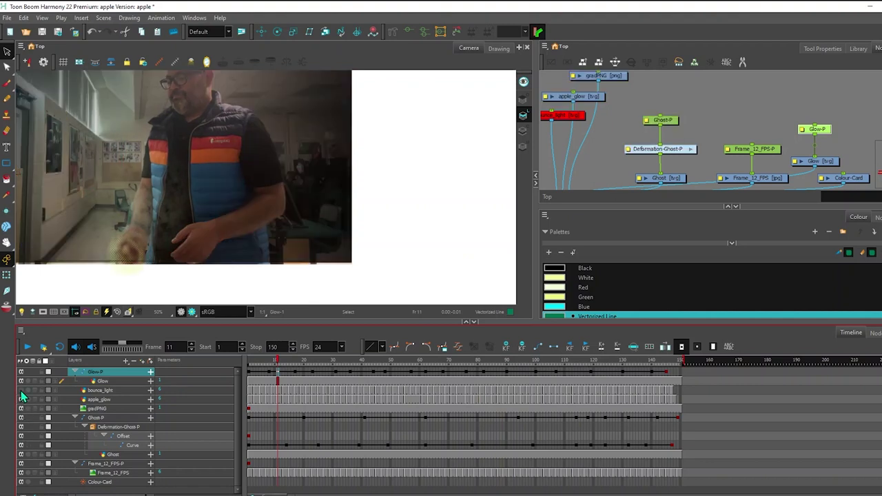
click(20, 390)
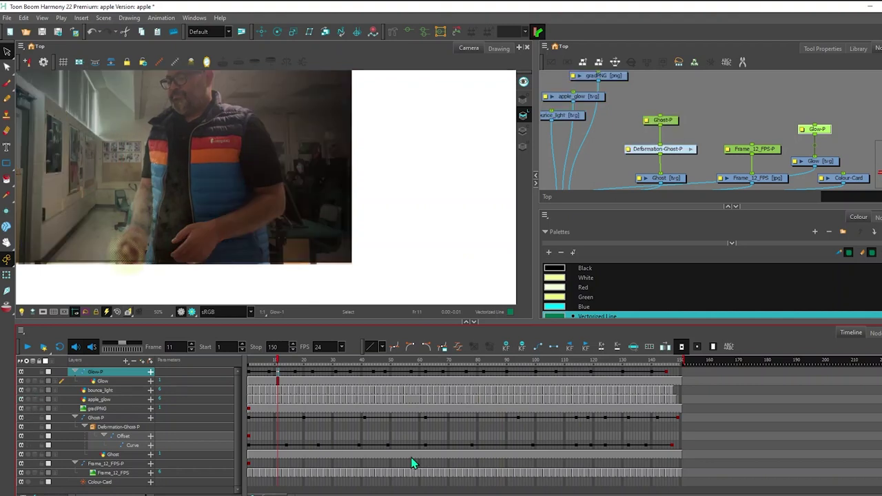